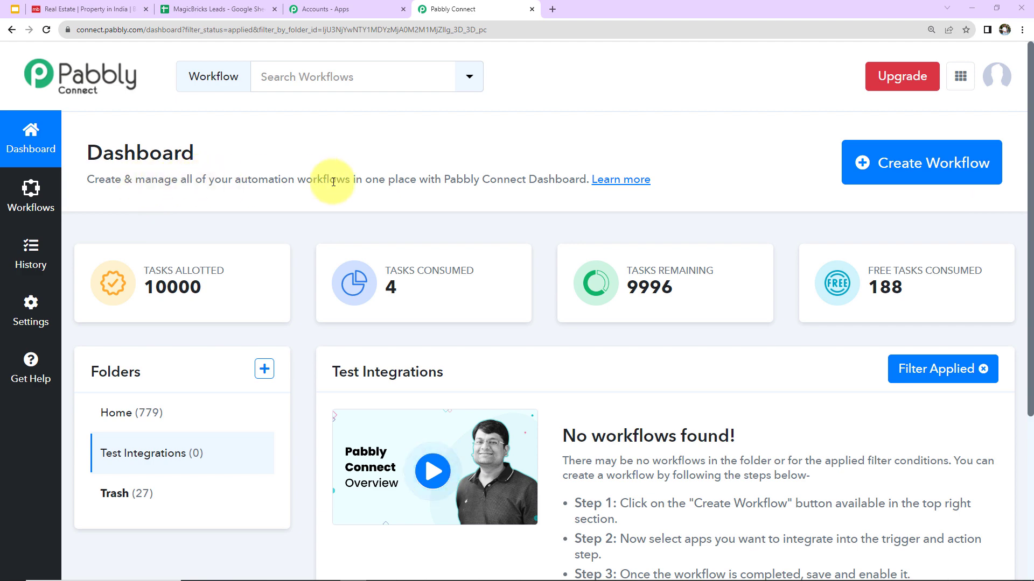
- Create a workflow named 'Add Leads from MagicBricks to Google Sheets' in the Test Integrations folder
left_click(875, 171)
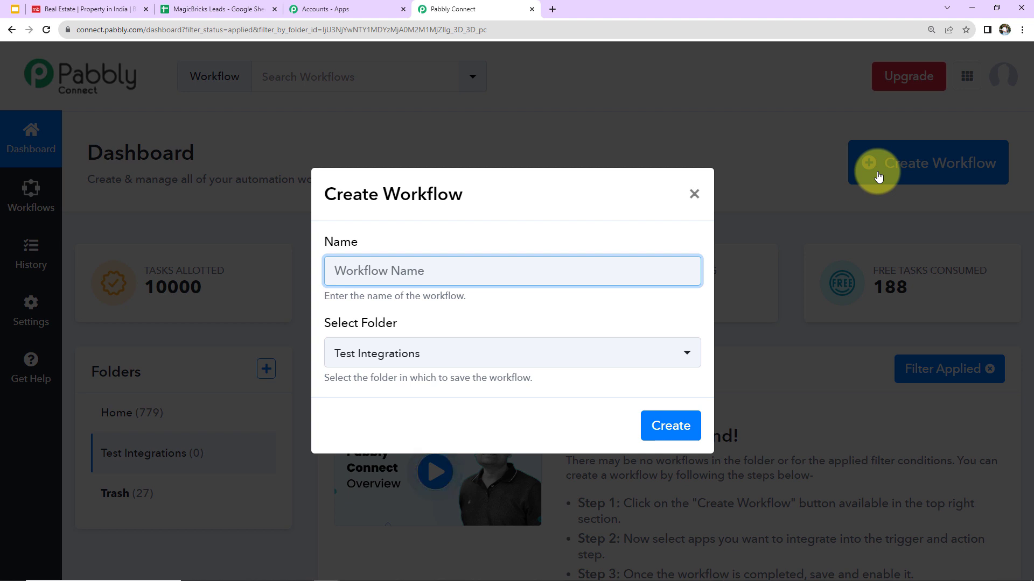
left_click(512, 271)
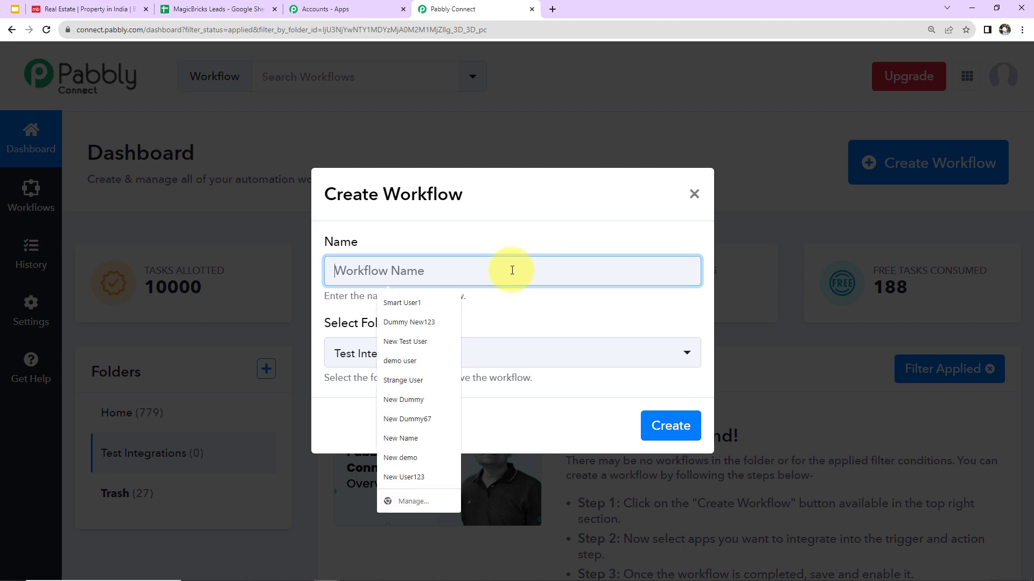
type("Add Leads from MagicBricks to Google Sheets")
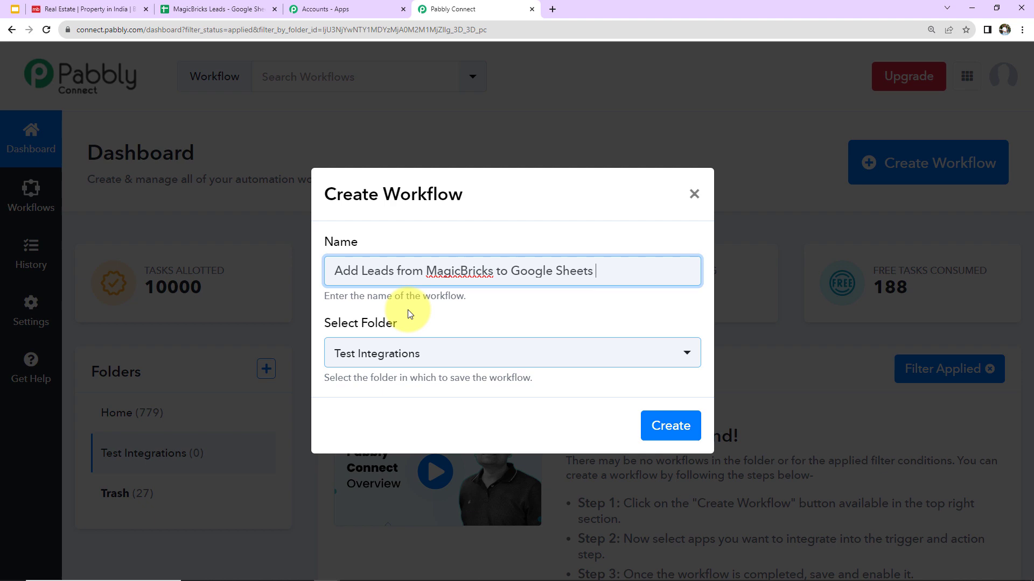
left_click(679, 435)
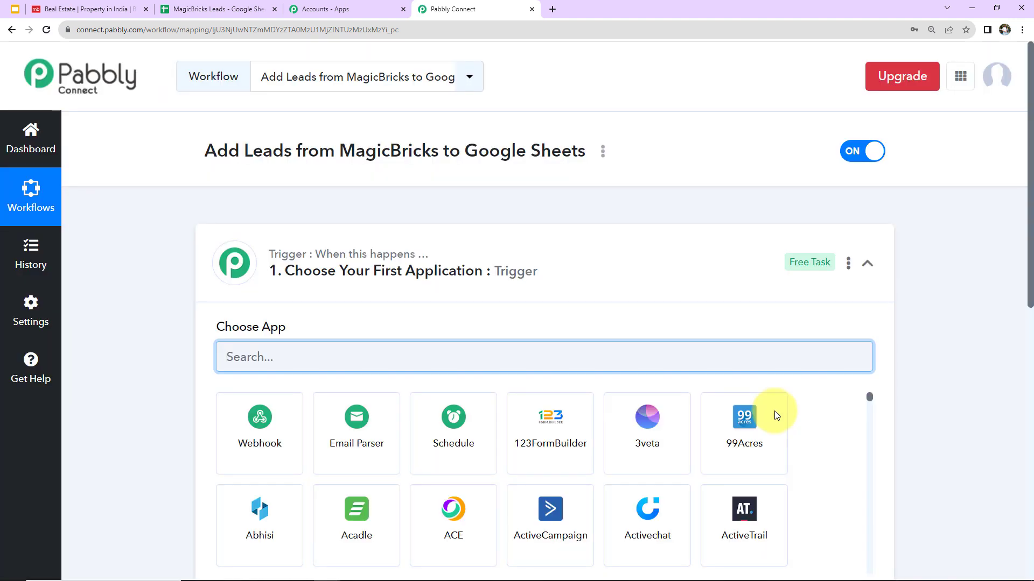
- Collapse the Trigger step's Choose App panel so both empty steps are visible
left_click(866, 263)
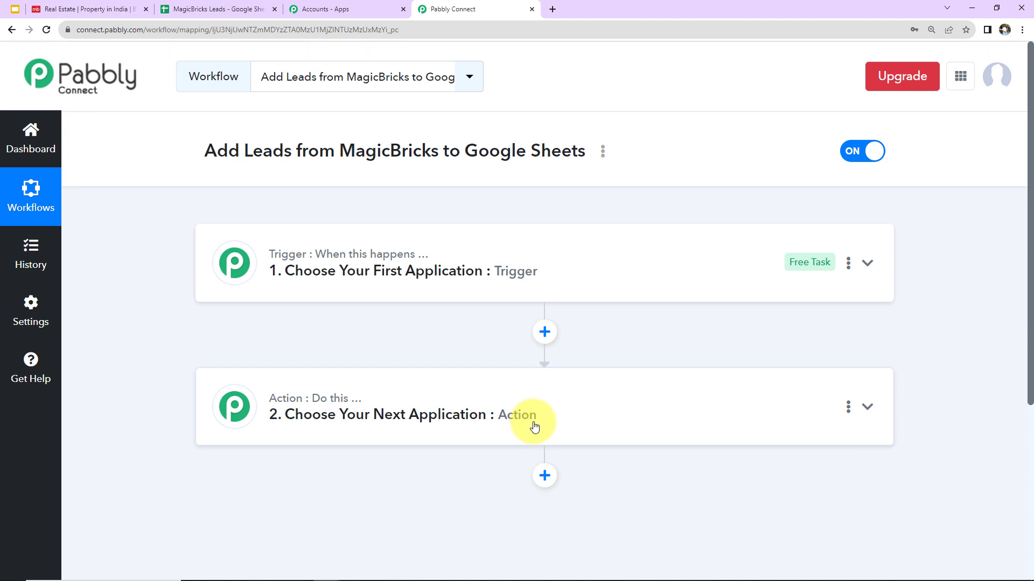
- Set the trigger app to Magicbricks with the New Leads event
left_click(566, 253)
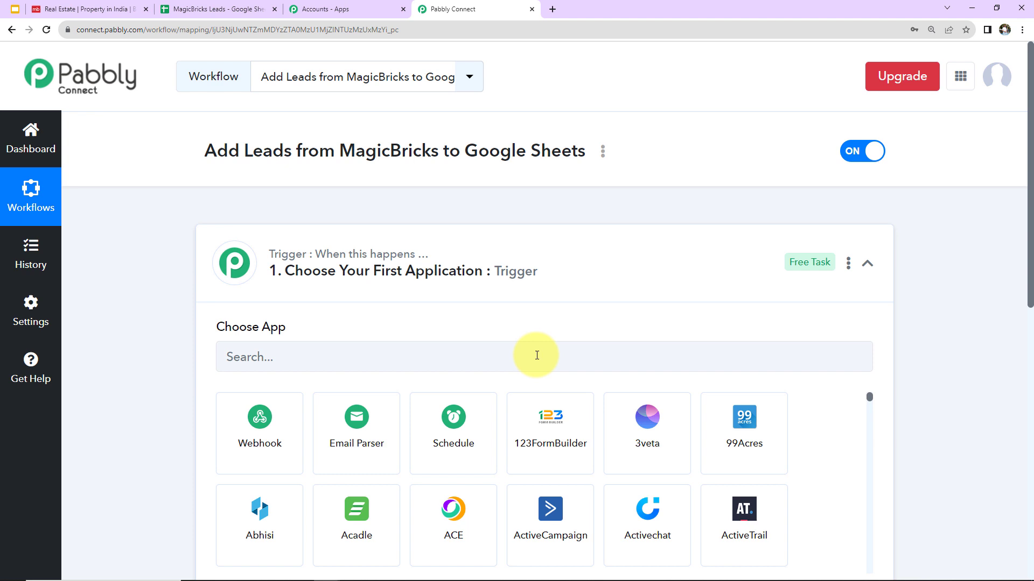
type("magic")
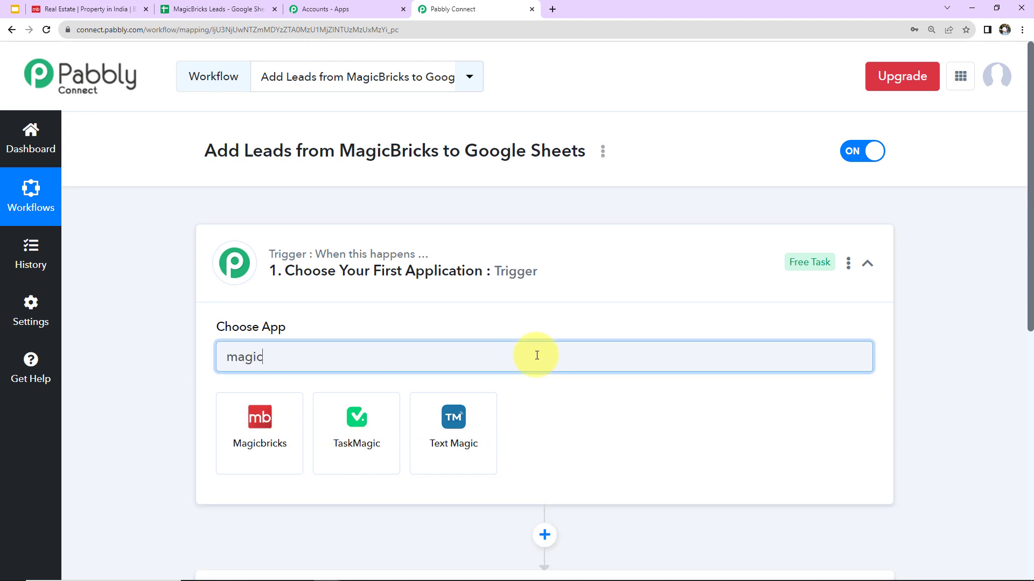
left_click(261, 420)
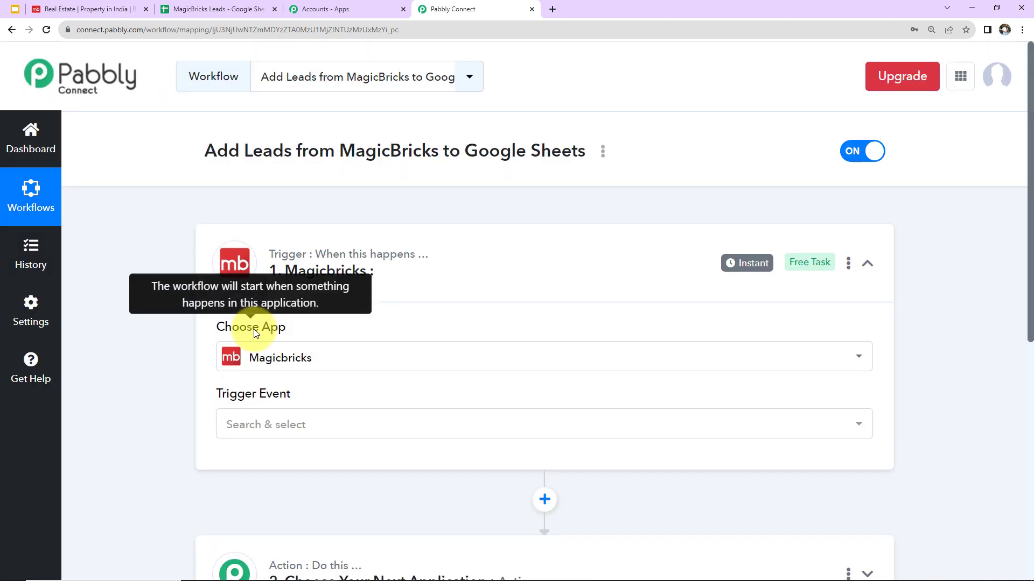
left_click(263, 426)
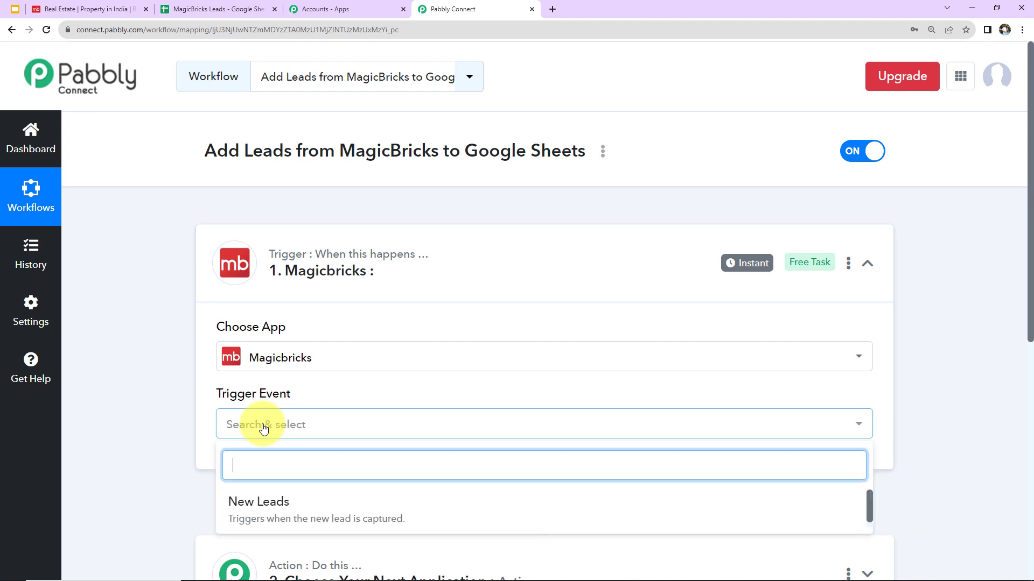
left_click(246, 499)
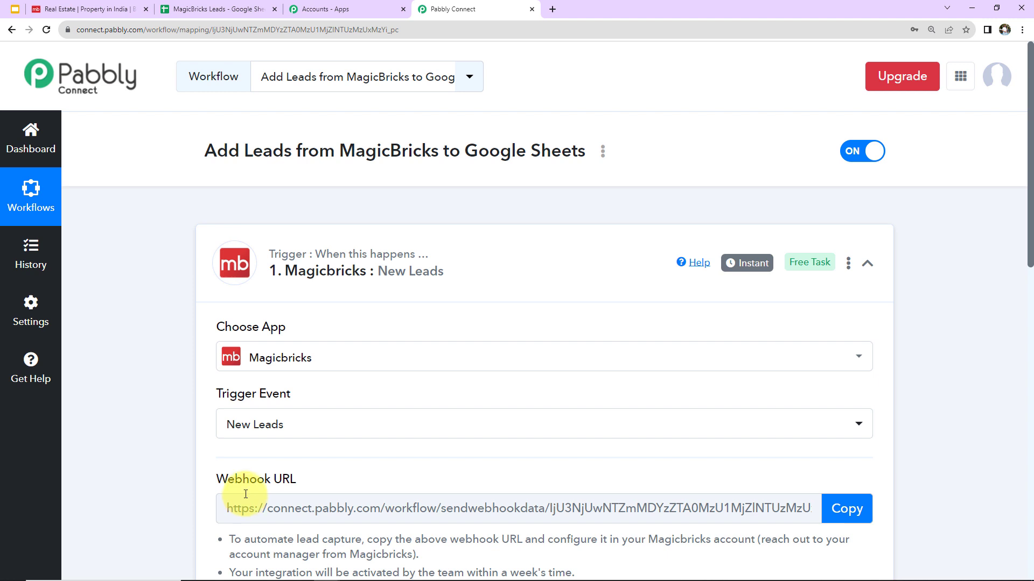
- Copy the webhook URL and capture a sample lead response with six fields
scroll(382, 450, "down", 5)
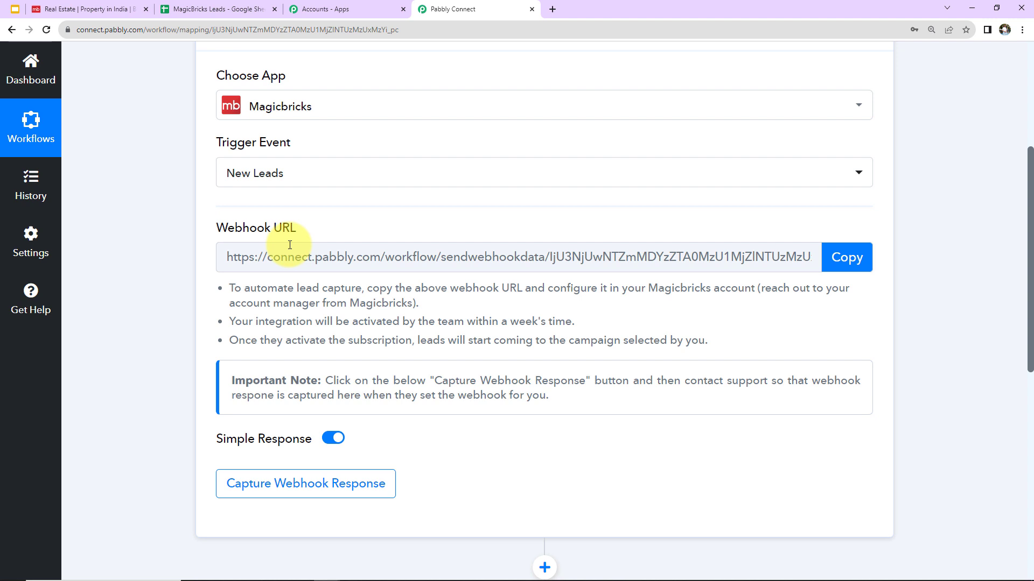
left_click(846, 258)
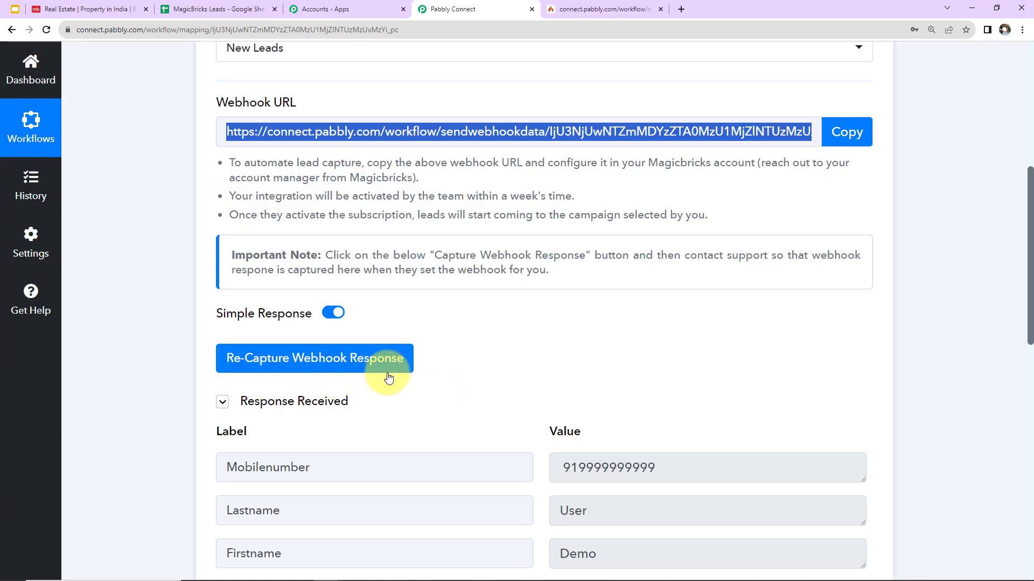
scroll(379, 259, "down", 5)
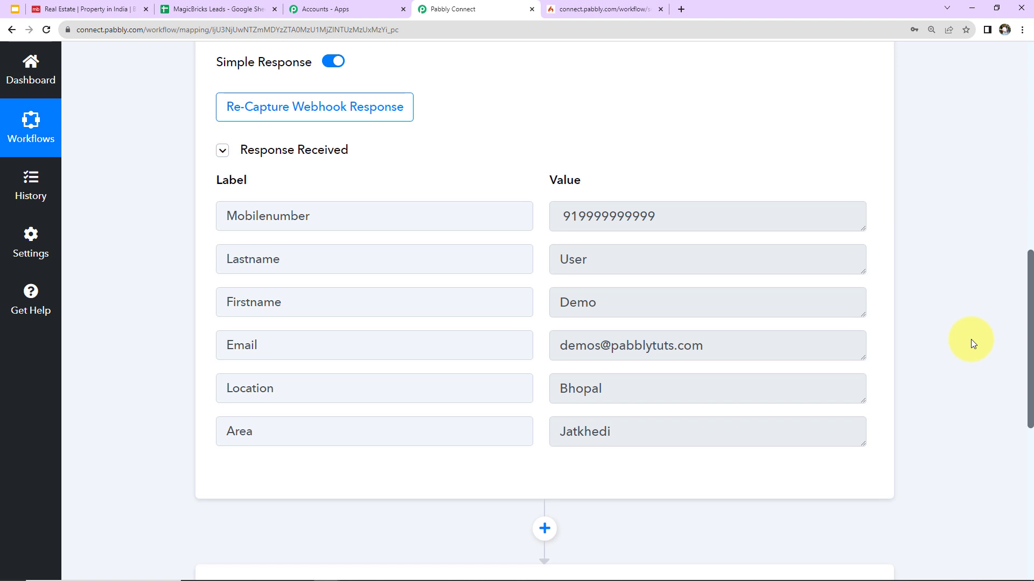
scroll(970, 340, "down", 5)
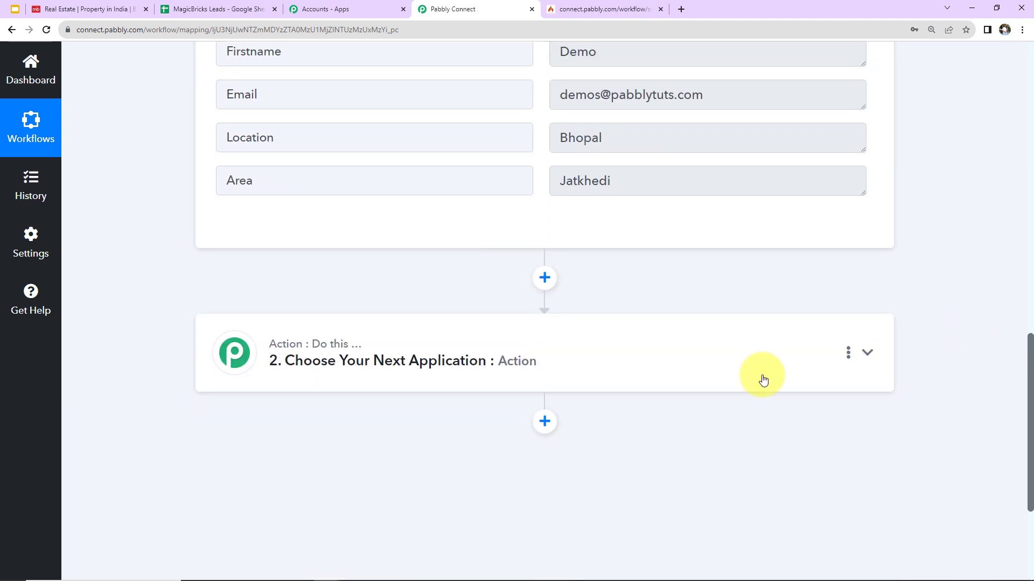
- Set the action app to Google Sheets with the Add New Row event
left_click(761, 377)
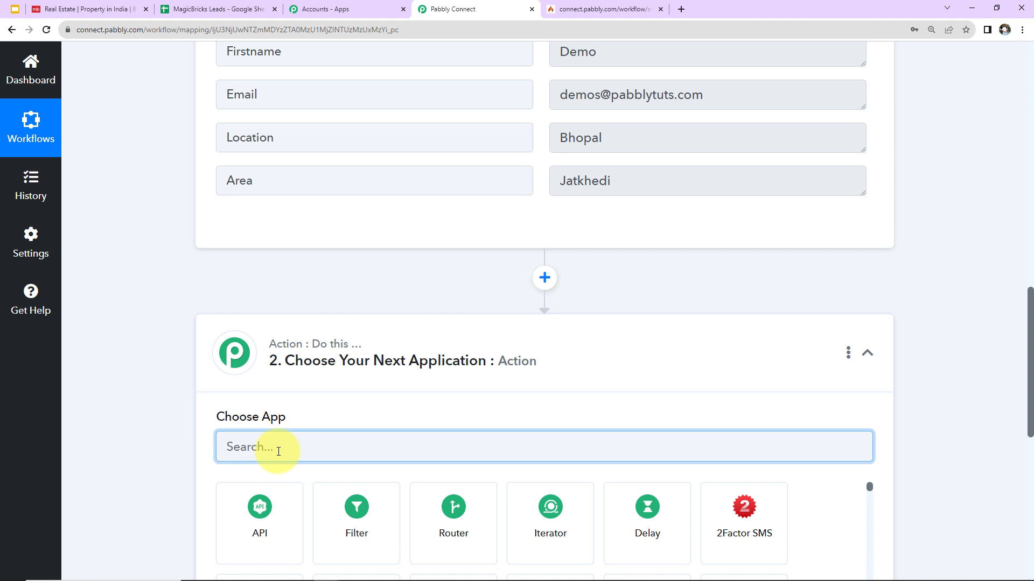
type("google s")
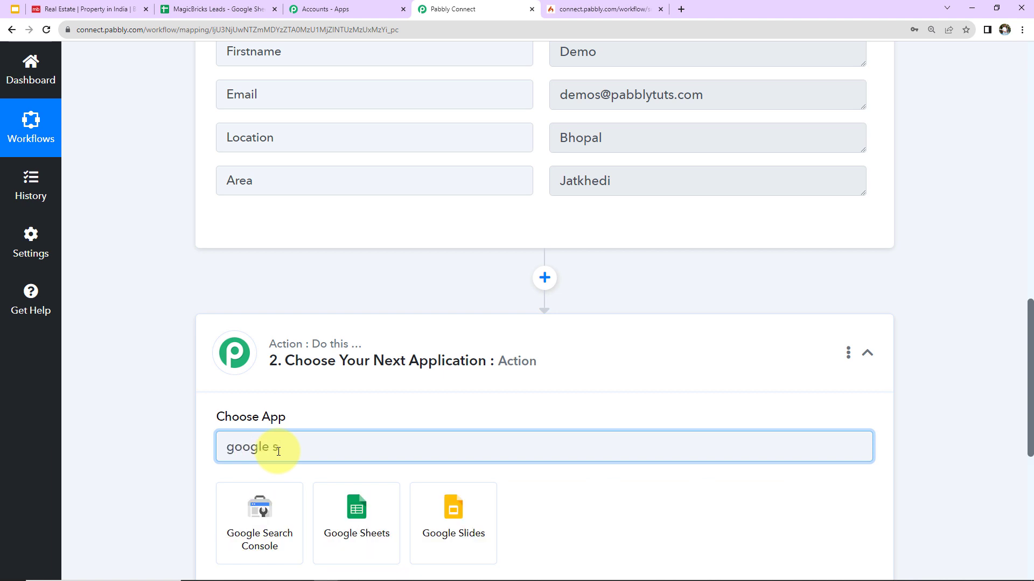
left_click(330, 509)
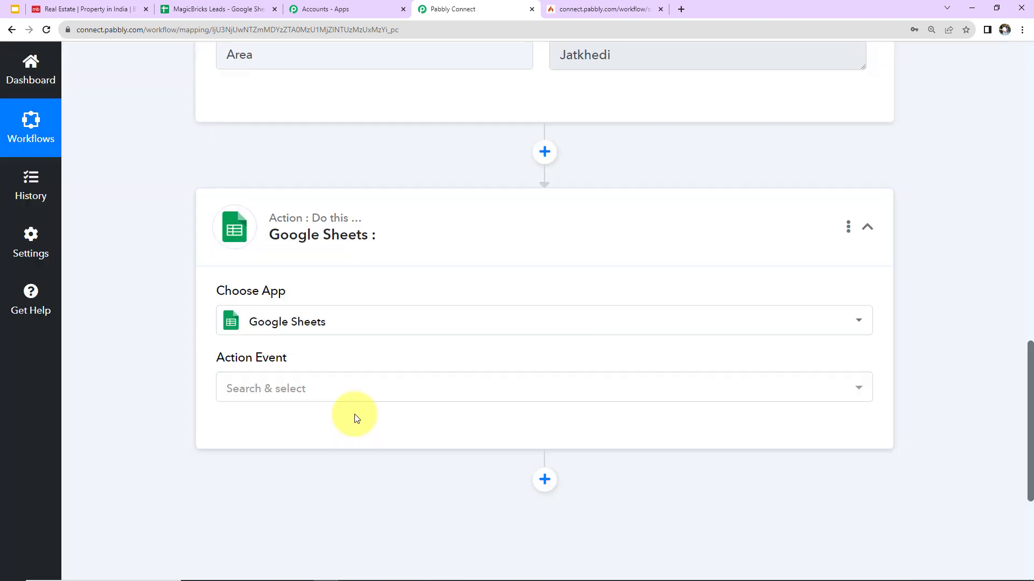
left_click(299, 388)
left_click(264, 164)
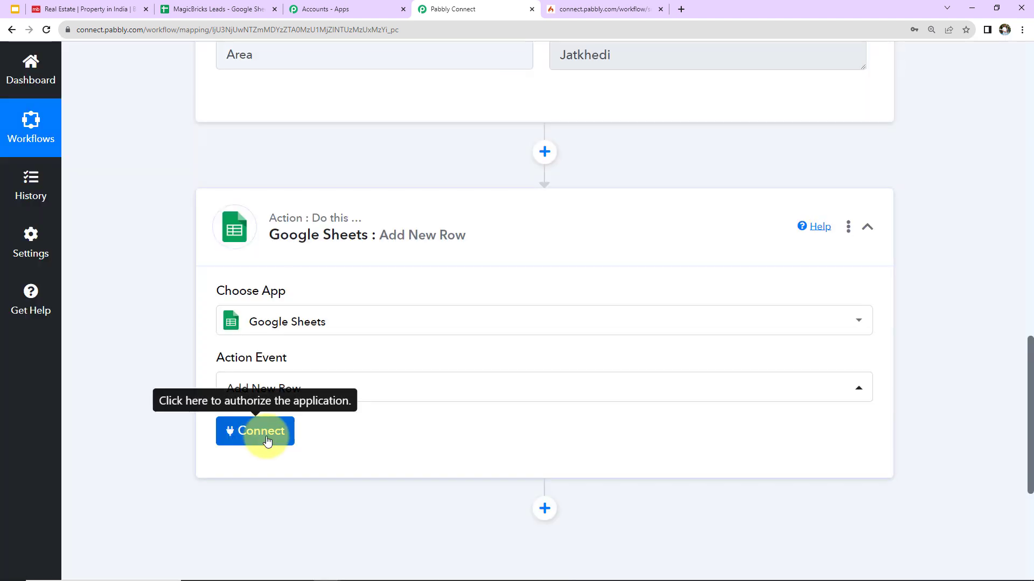
- Add a new Google Sheets connection by signing in and allowing access for a Google account
left_click(260, 433)
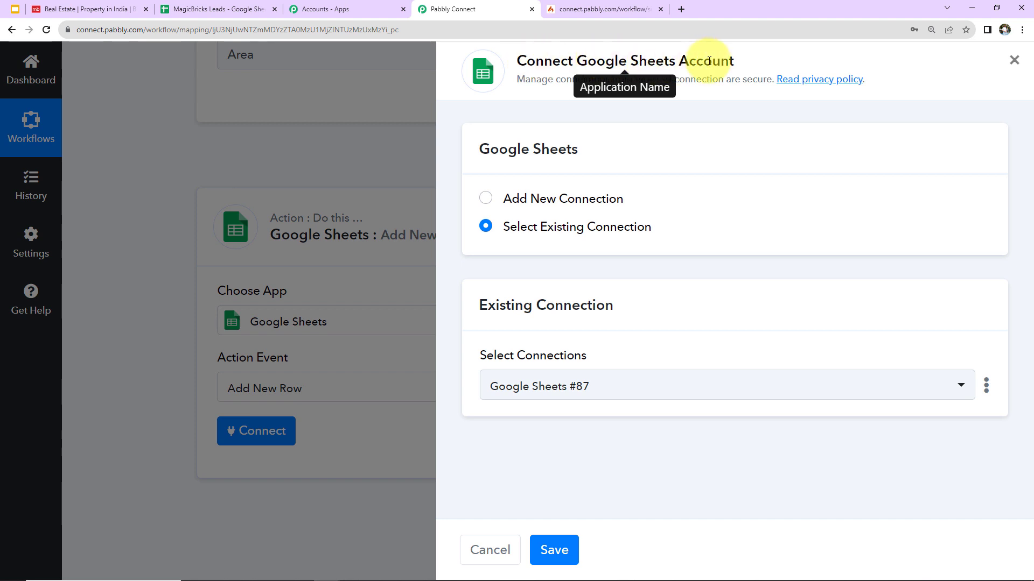
left_click(485, 198)
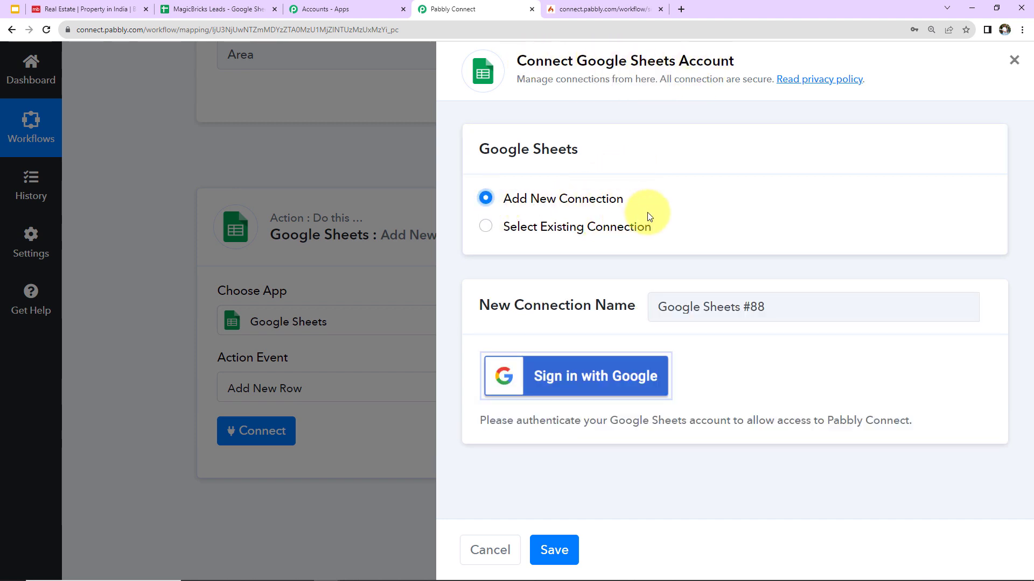
left_click(545, 394)
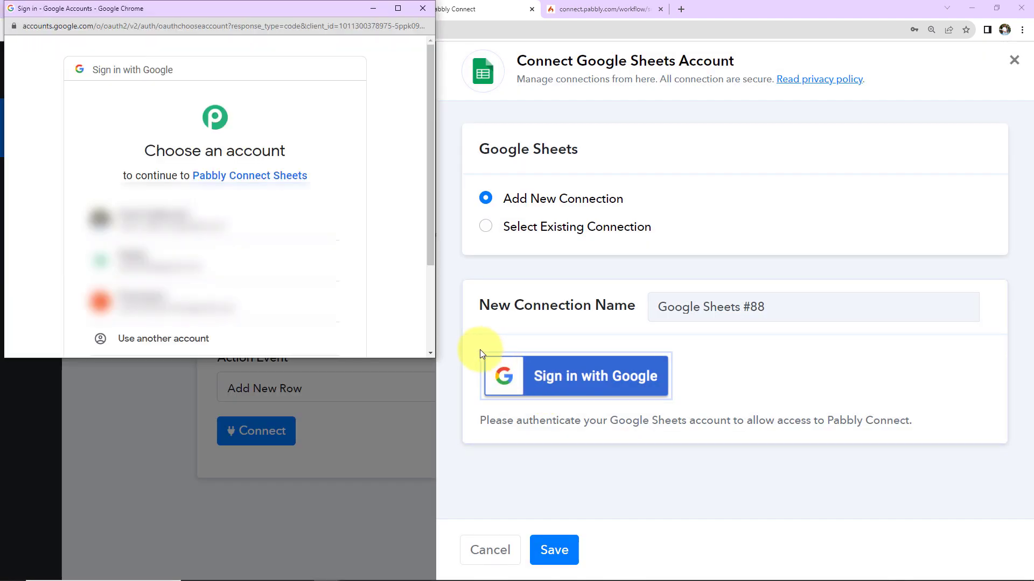
left_click(199, 231)
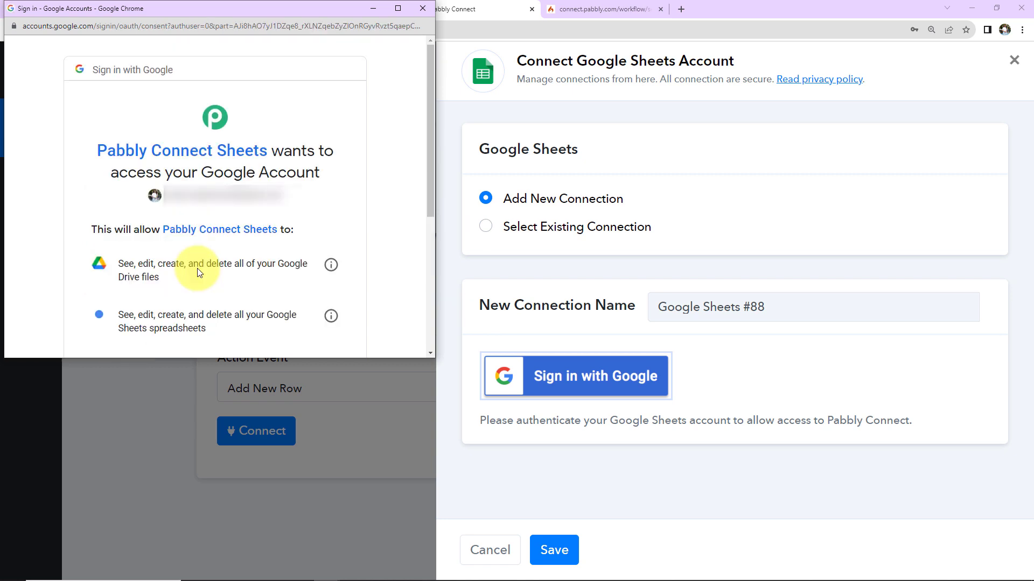
scroll(230, 286, "down", 4)
left_click(294, 311)
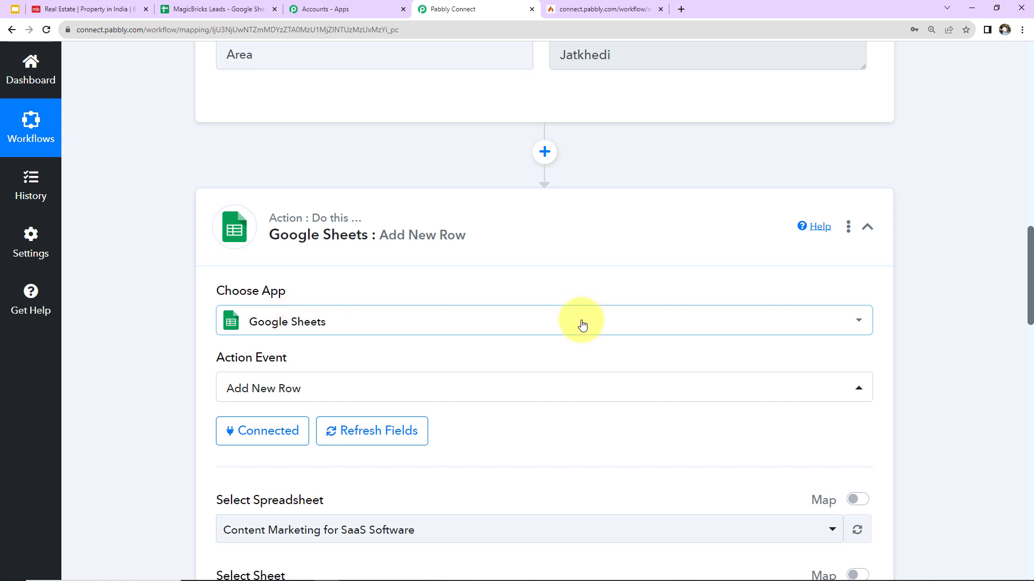
scroll(578, 310, "down", 7)
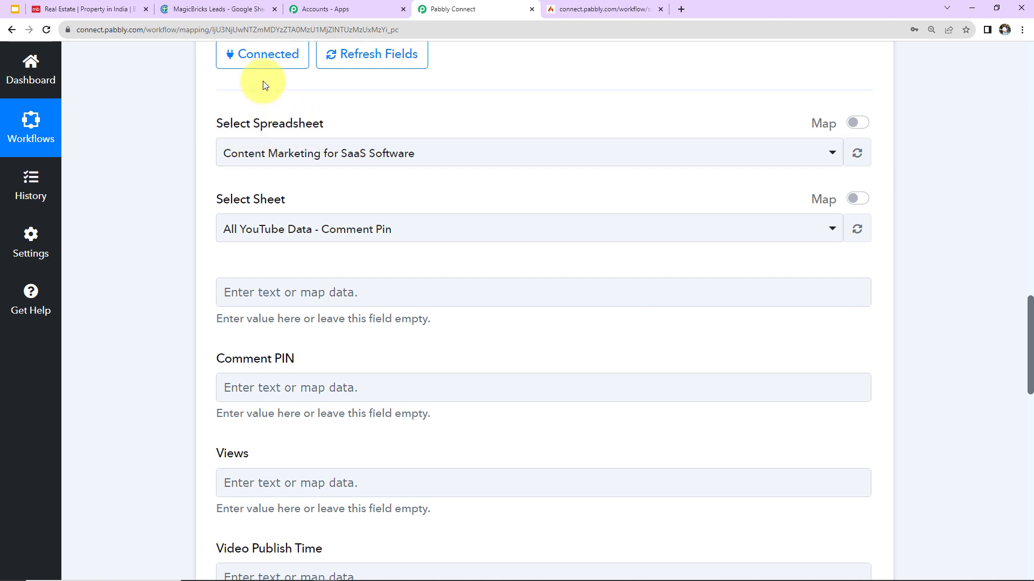
left_click(233, 10)
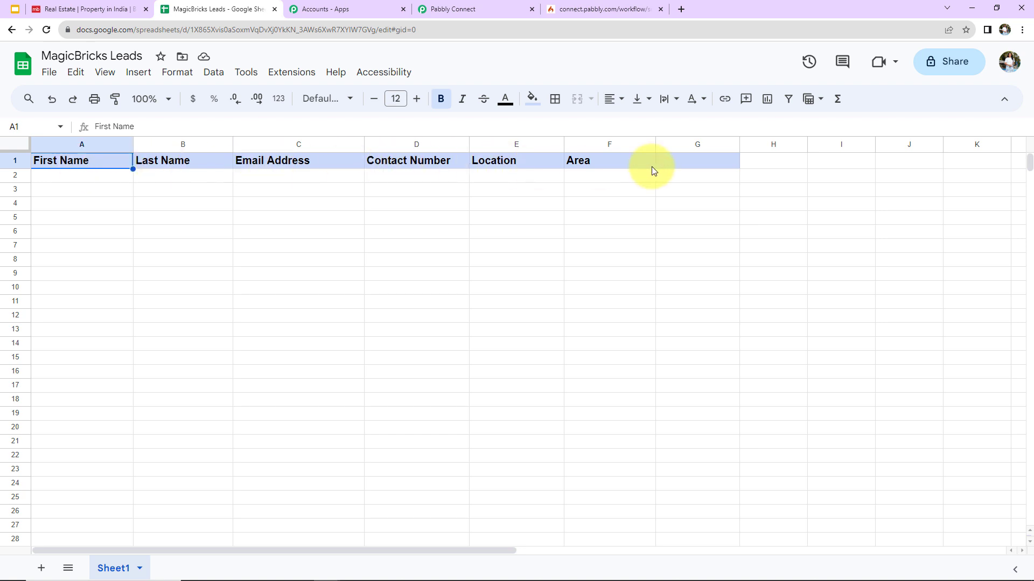
left_click(482, 10)
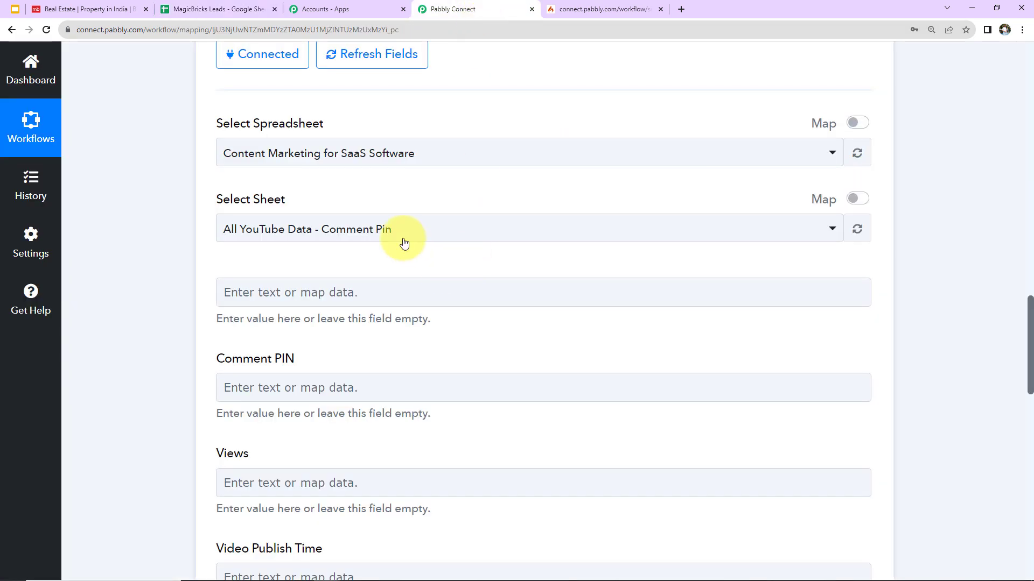
- Select the MagicBricks Leads spreadsheet so Sheet1 loads with its column fields
left_click(429, 160)
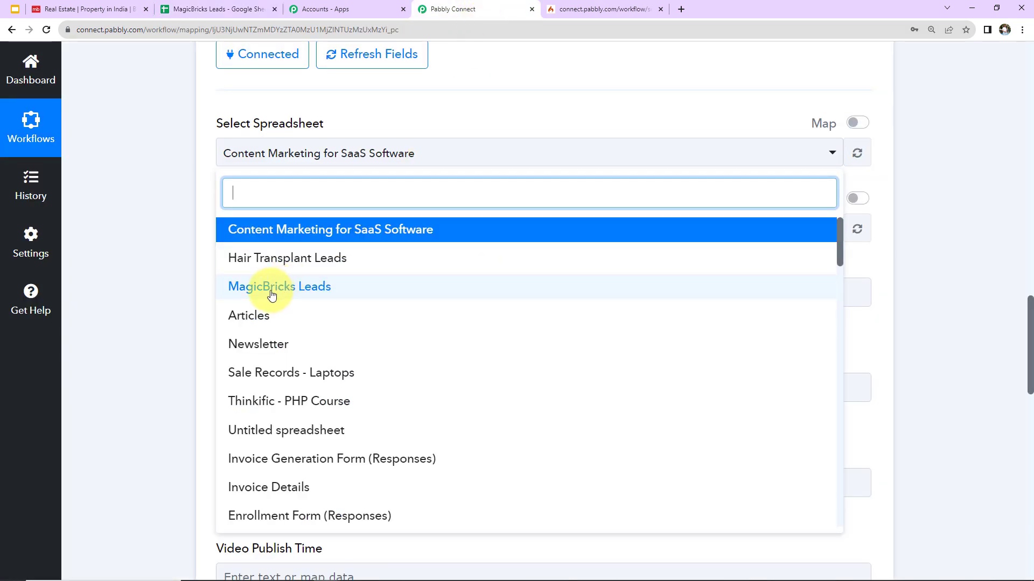
left_click(331, 293)
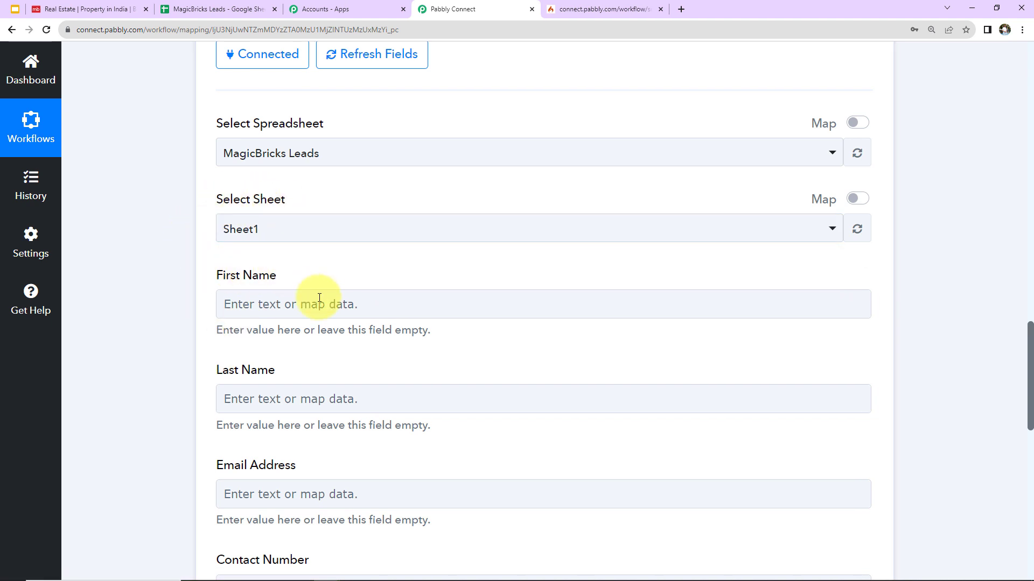
scroll(300, 302, "down", 2)
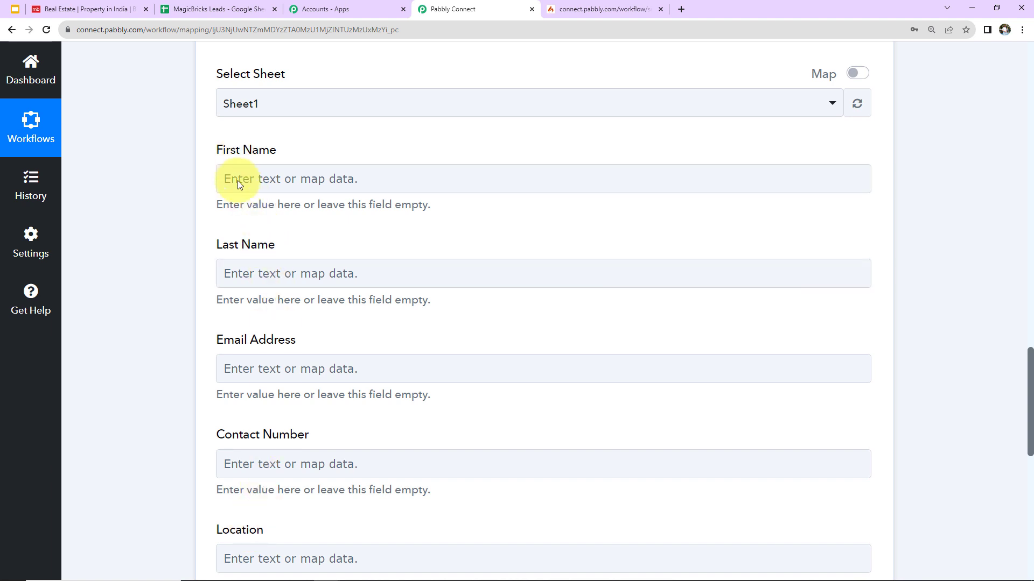
scroll(360, 424, "up", 4)
scroll(359, 424, "up", 9)
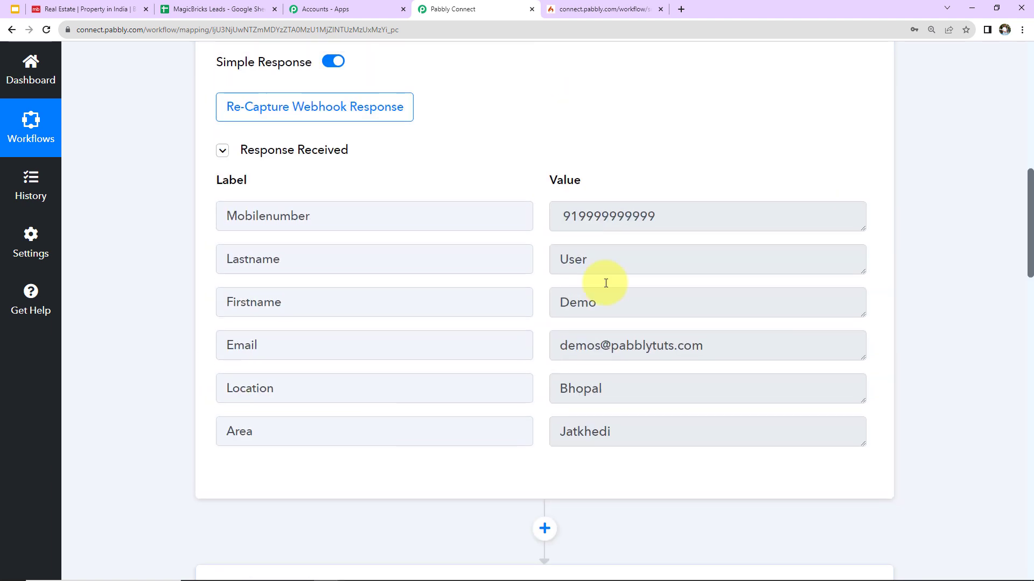
scroll(623, 384, "down", 10)
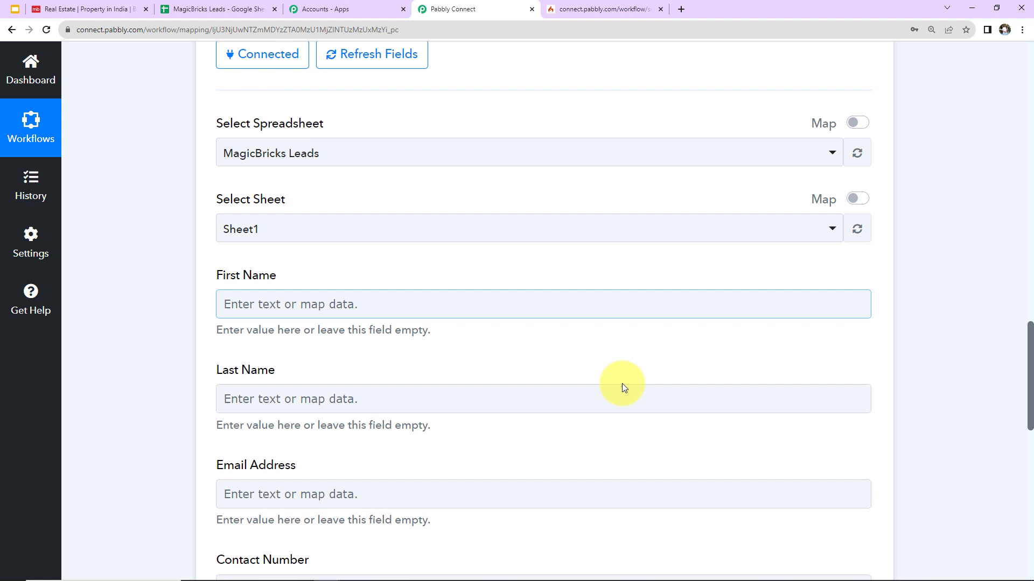
scroll(395, 412, "down", 2)
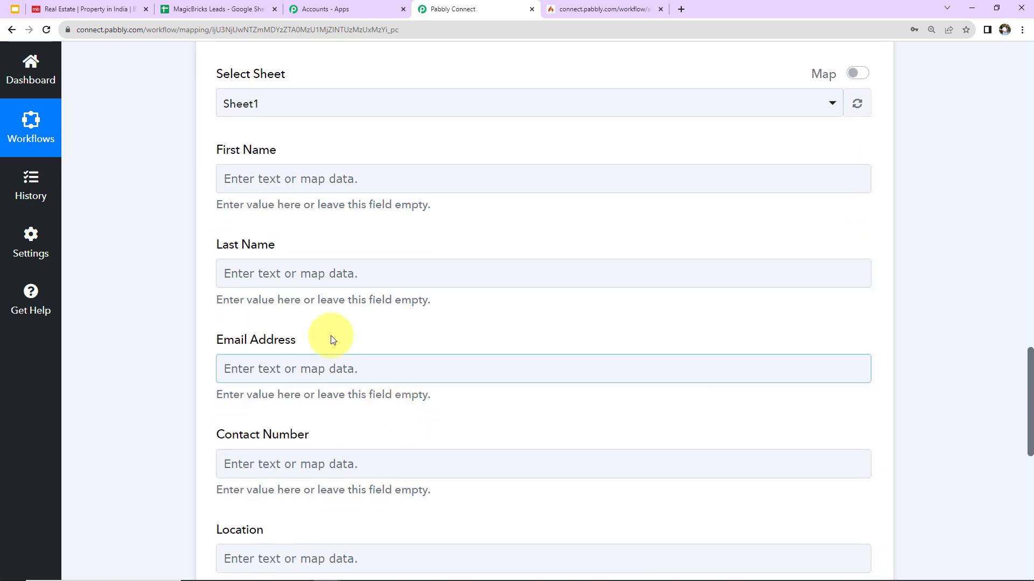
- Map the lead's Firstname and Lastname into the First Name and Last Name columns
left_click(319, 177)
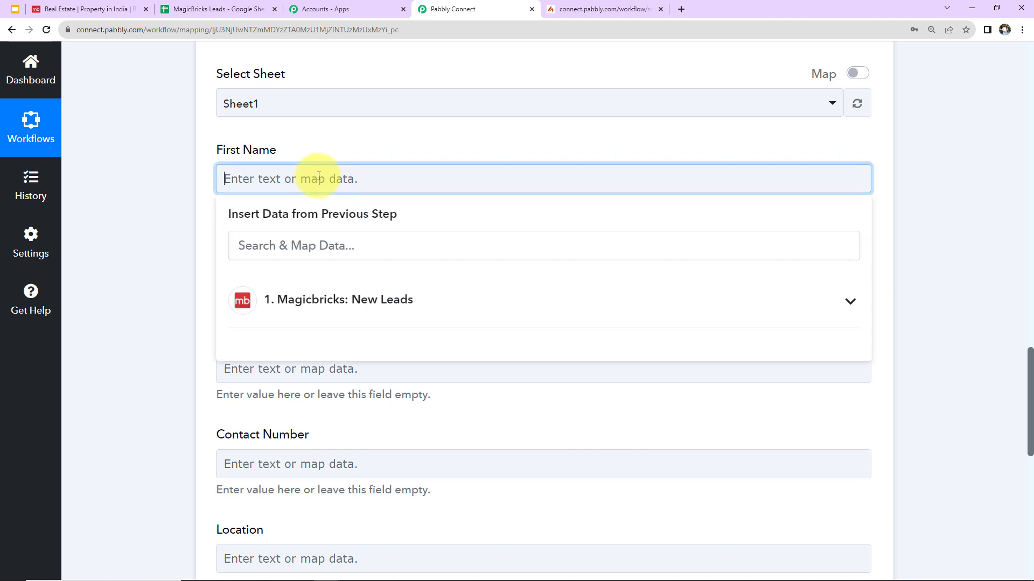
left_click(369, 302)
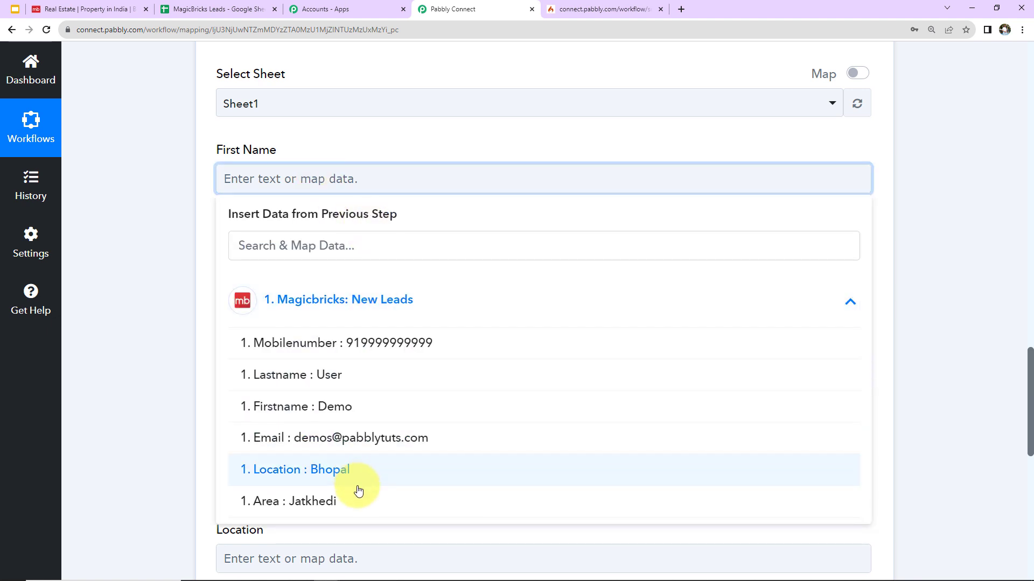
left_click(319, 408)
left_click(144, 309)
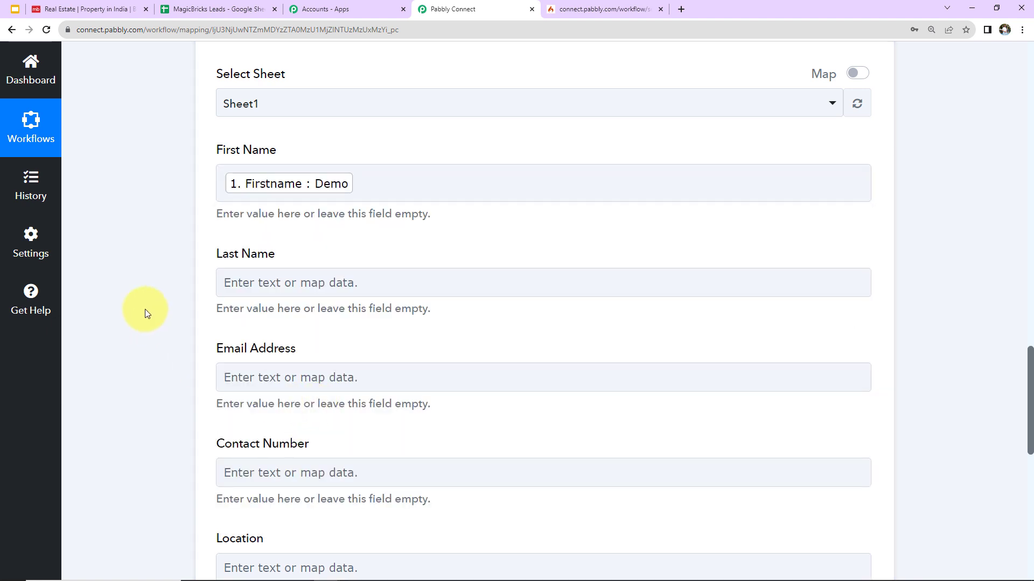
left_click(253, 283)
scroll(312, 391, "down", 2)
left_click(315, 285)
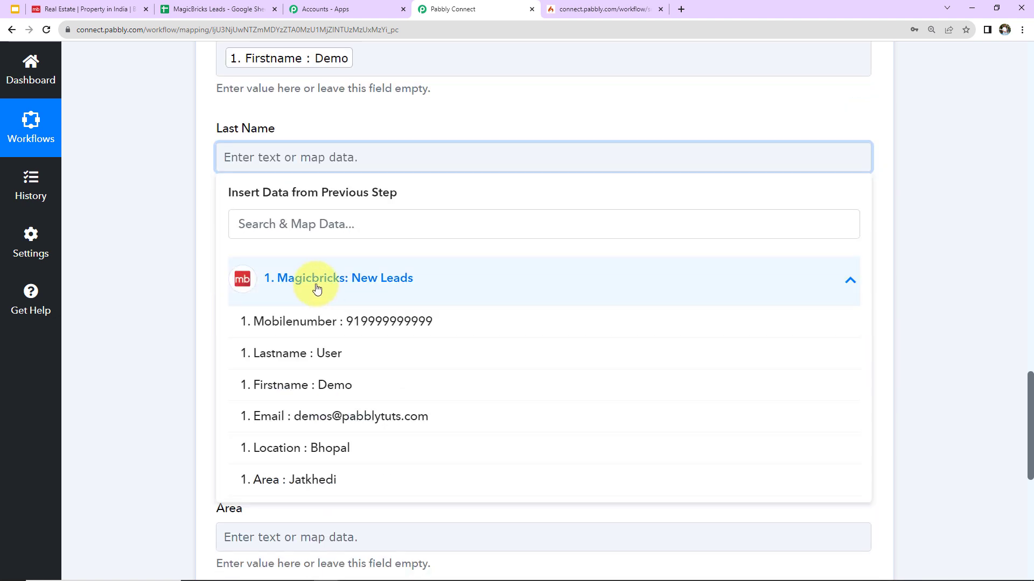
left_click(285, 360)
left_click(178, 327)
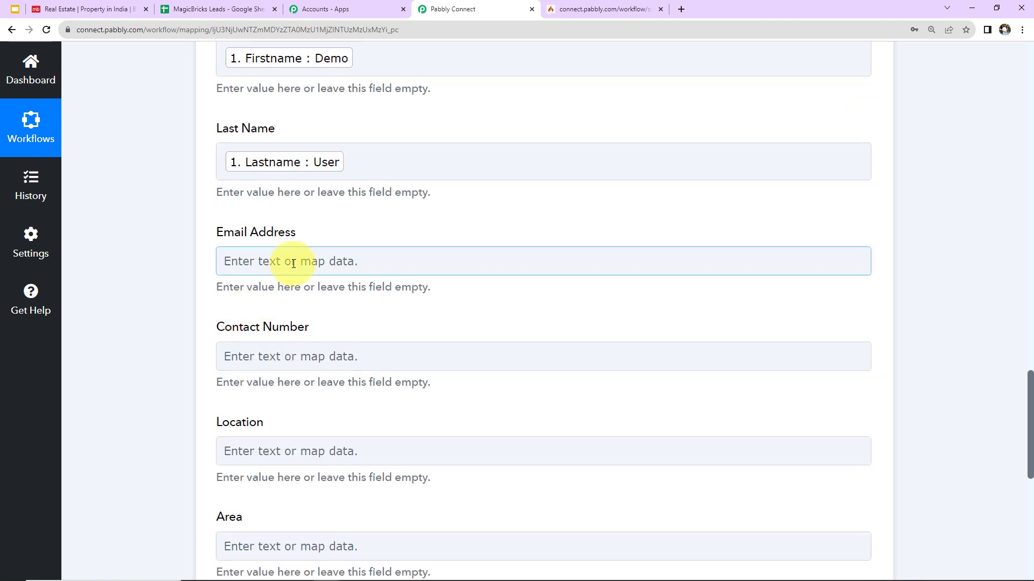
- Map Email into Email Address and Mobilenumber into Contact Number
left_click(312, 261)
left_click(323, 377)
left_click(261, 520)
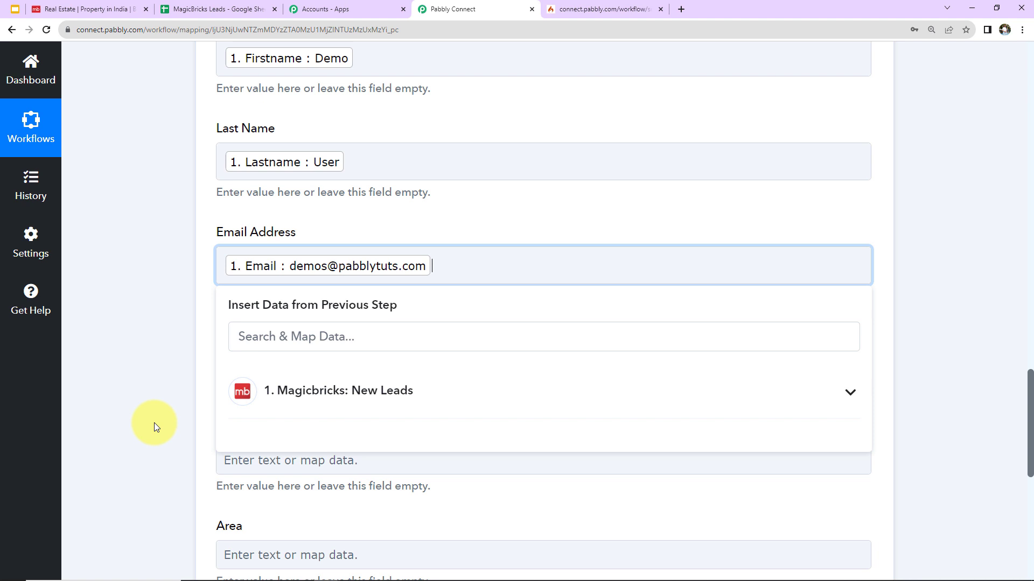
left_click(154, 422)
scroll(154, 422, "down", 2)
left_click(303, 239)
left_click(299, 371)
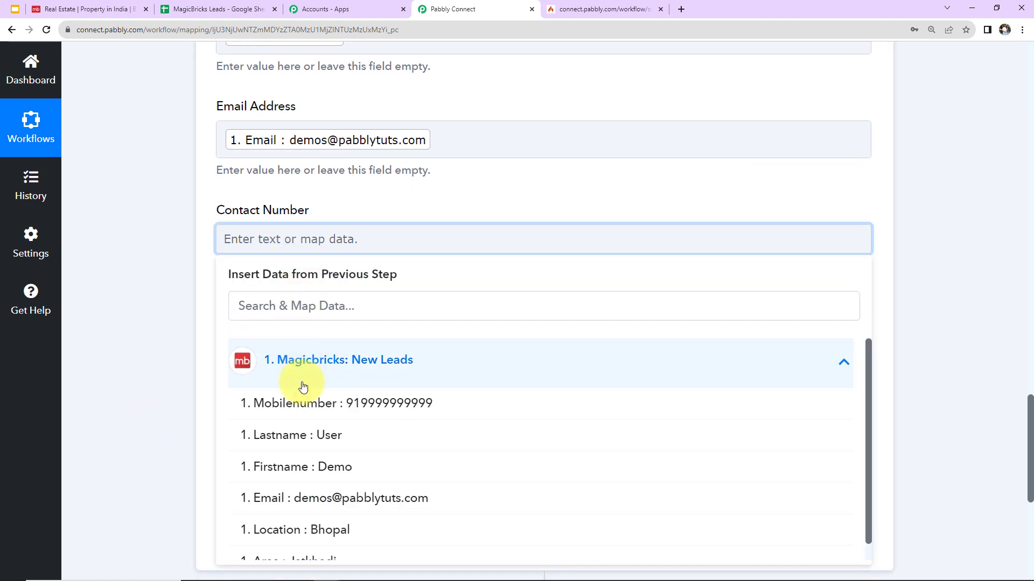
left_click(263, 401)
left_click(170, 350)
- Map Location (Bhopal) and Area (Jatkhedi) into the Location and Area columns
left_click(276, 341)
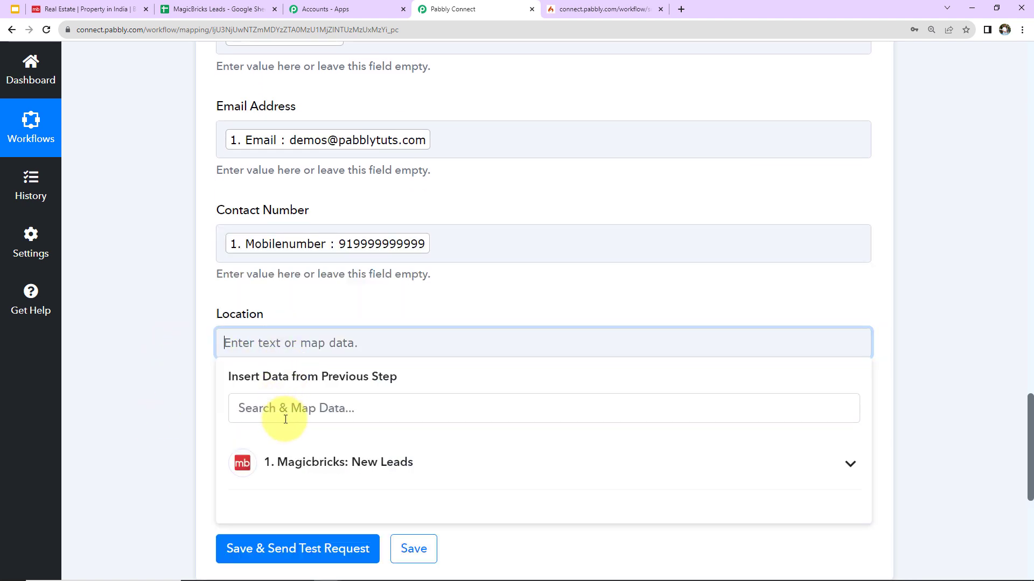
left_click(281, 459)
scroll(288, 501, "down", 1)
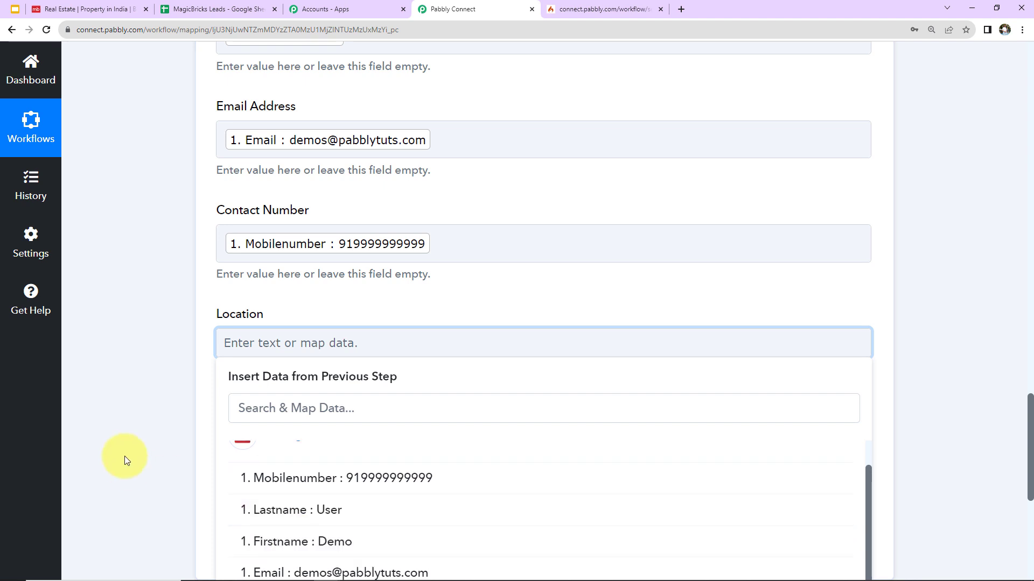
scroll(127, 457, "down", 2)
left_click(274, 510)
left_click(146, 393)
scroll(146, 392, "down", 2)
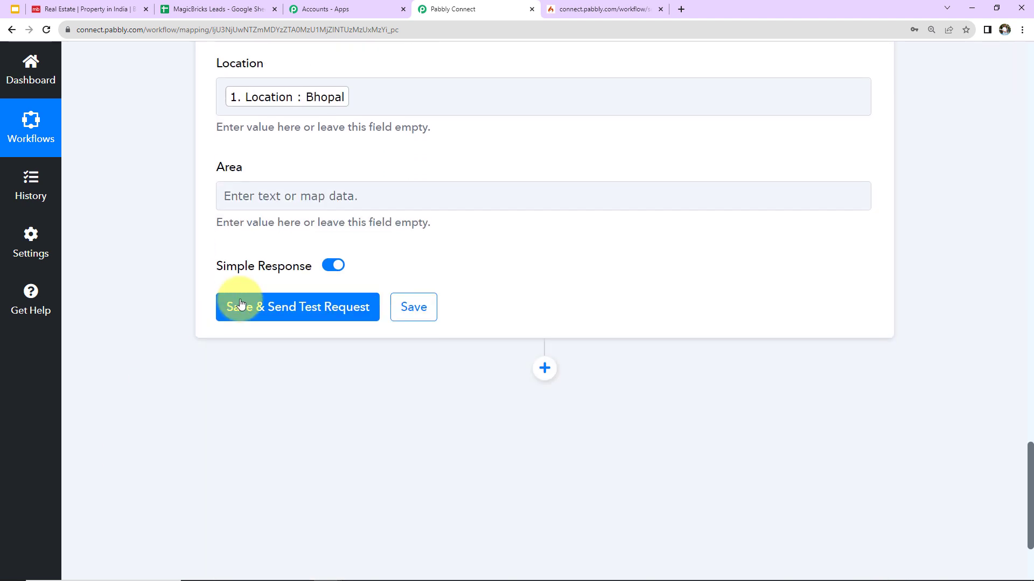
left_click(295, 194)
left_click(313, 331)
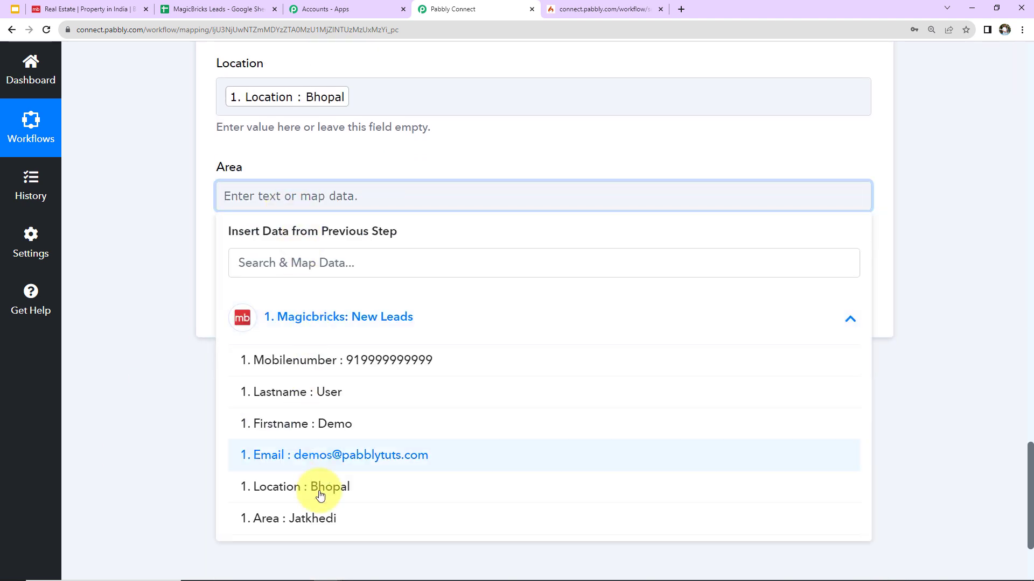
left_click(296, 515)
left_click(168, 413)
scroll(168, 414, "up", 4)
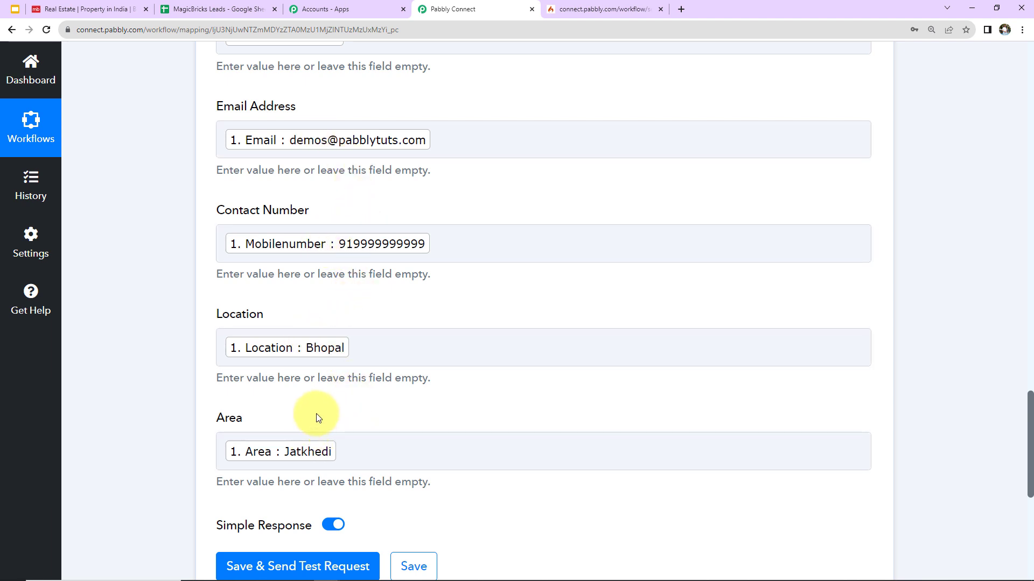
scroll(318, 393, "down", 5)
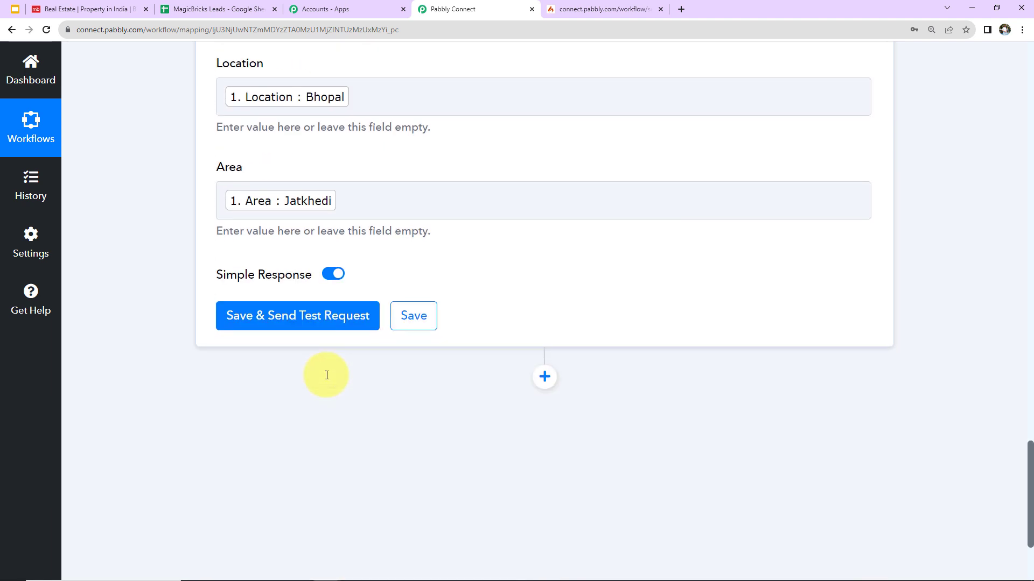
- Save and send a test request, then check row 2 in the MagicBricks Leads sheet
left_click(308, 316)
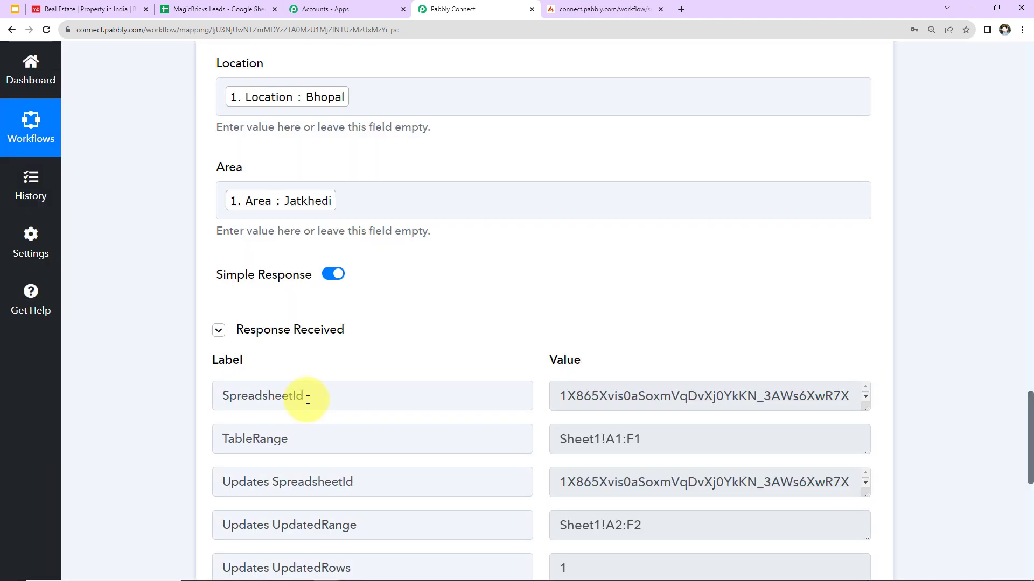
scroll(436, 351, "down", 2)
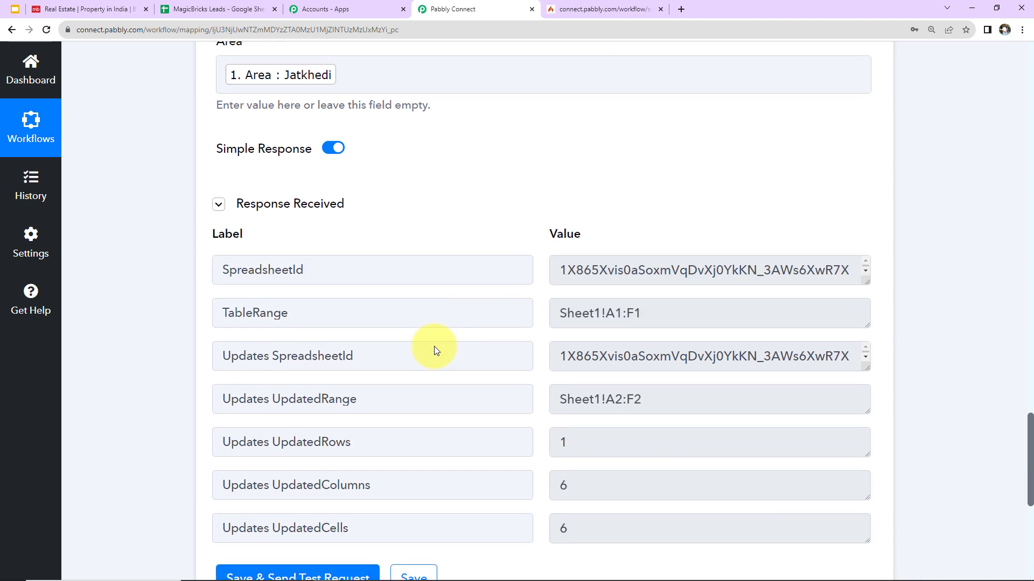
left_click(216, 8)
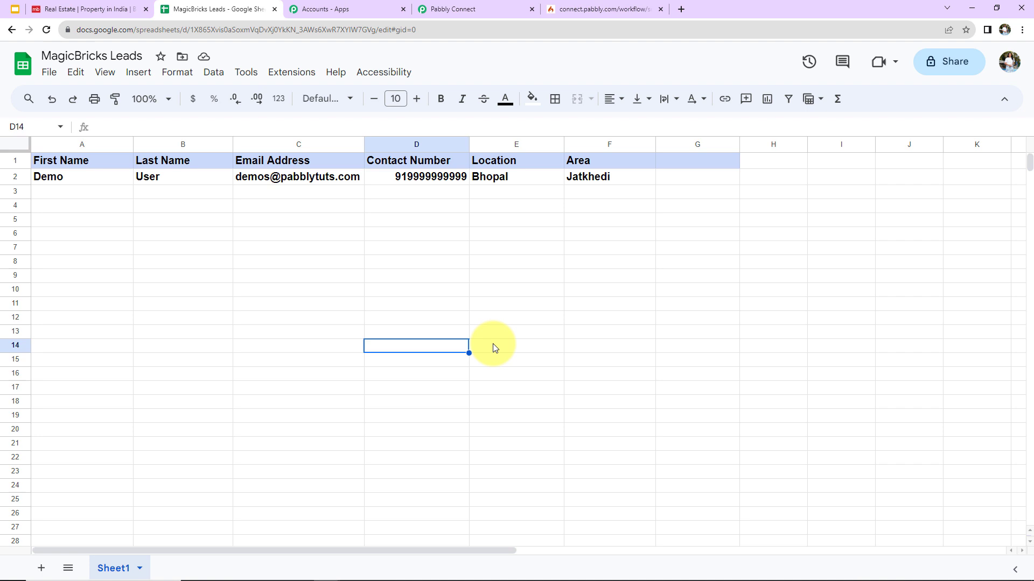
- Back in the workflow, collapse the Magicbricks trigger and Google Sheets action steps
left_click(455, 8)
scroll(927, 489, "up", 20)
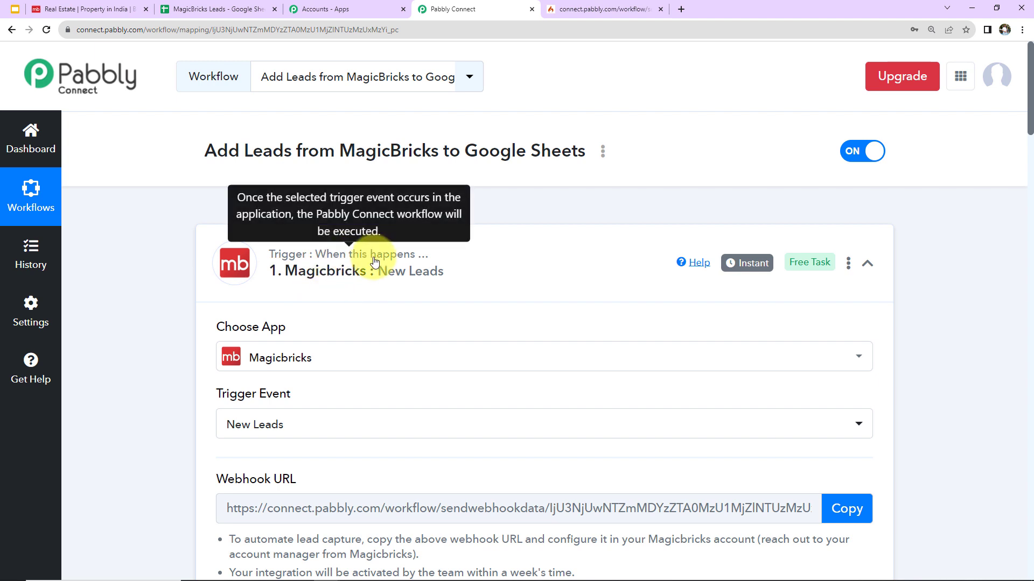
left_click(866, 263)
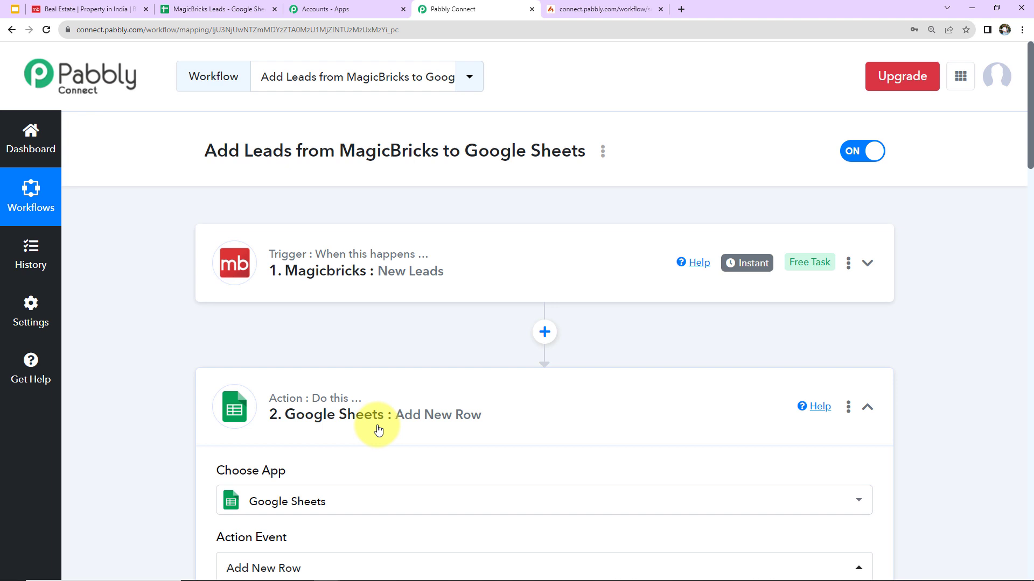
left_click(867, 410)
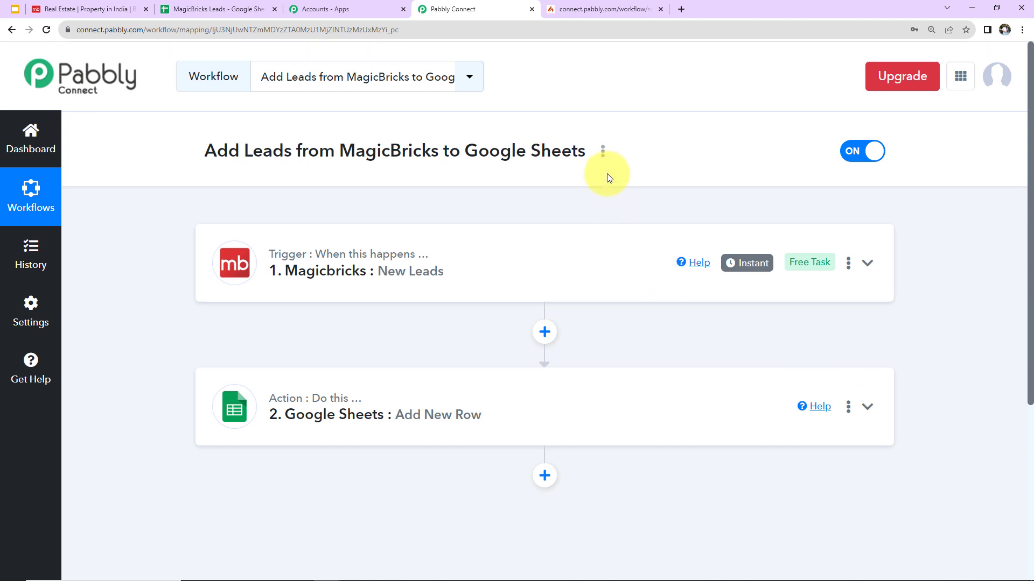
left_click(603, 151)
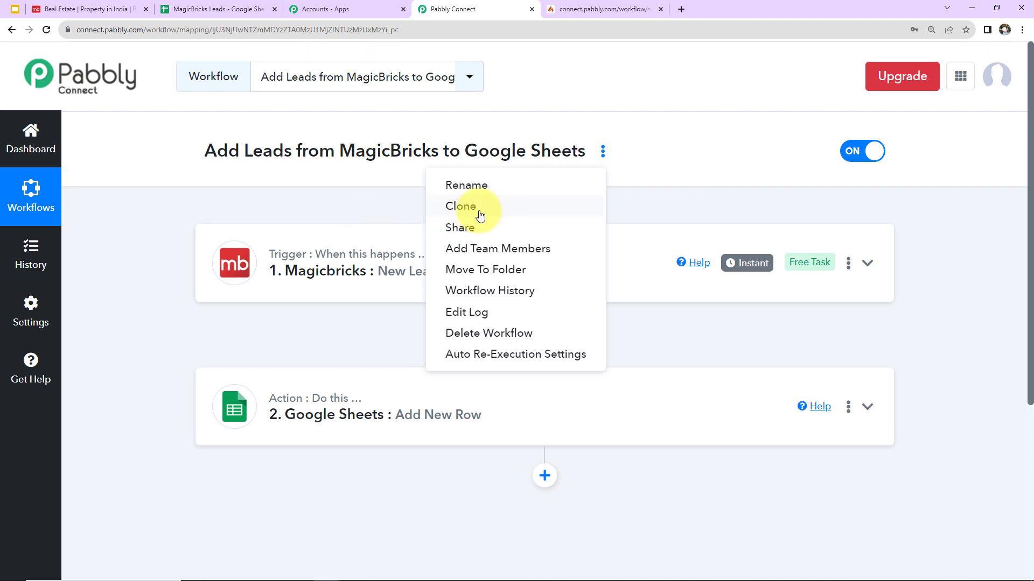
left_click(647, 191)
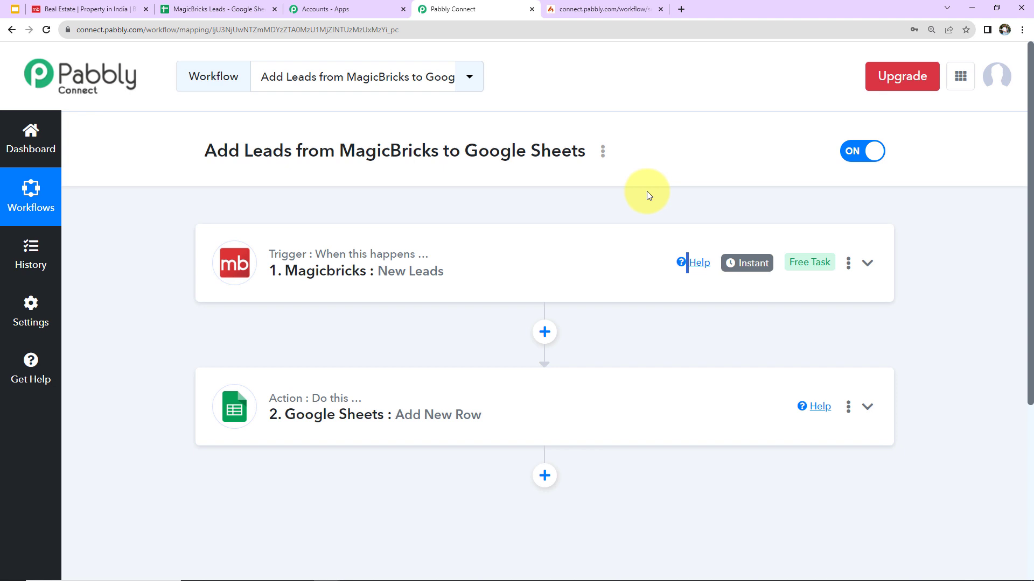